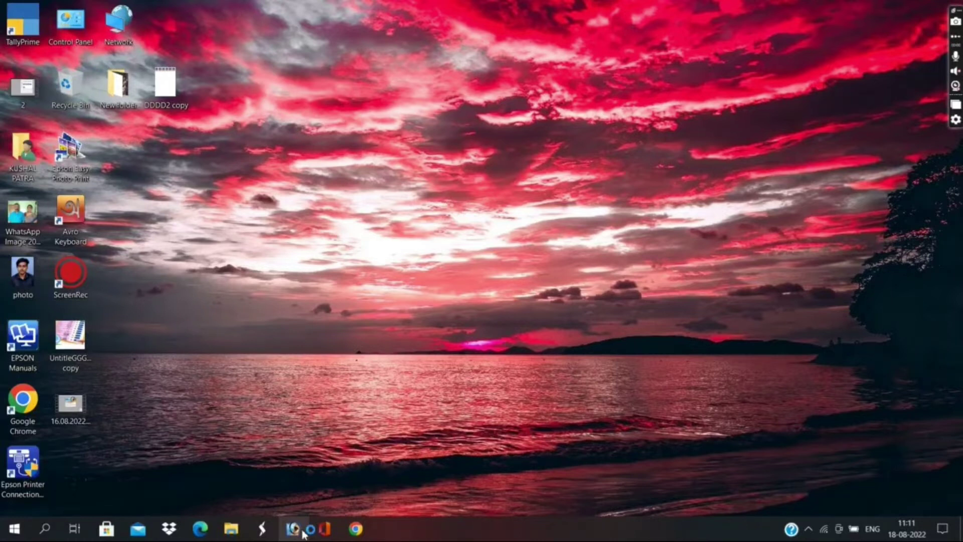
# Launch Adobe Photoshop 7.0 from the Windows taskbar.
pyautogui.click(303, 533)
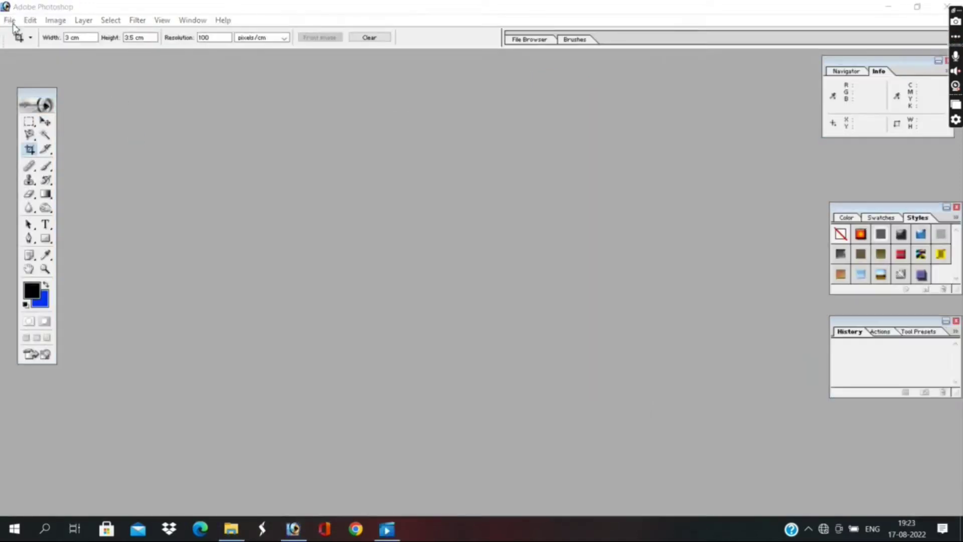
# Open the photo _DSC0350.JPG from the 100D5300 camera folder.
pyautogui.click(9, 20)
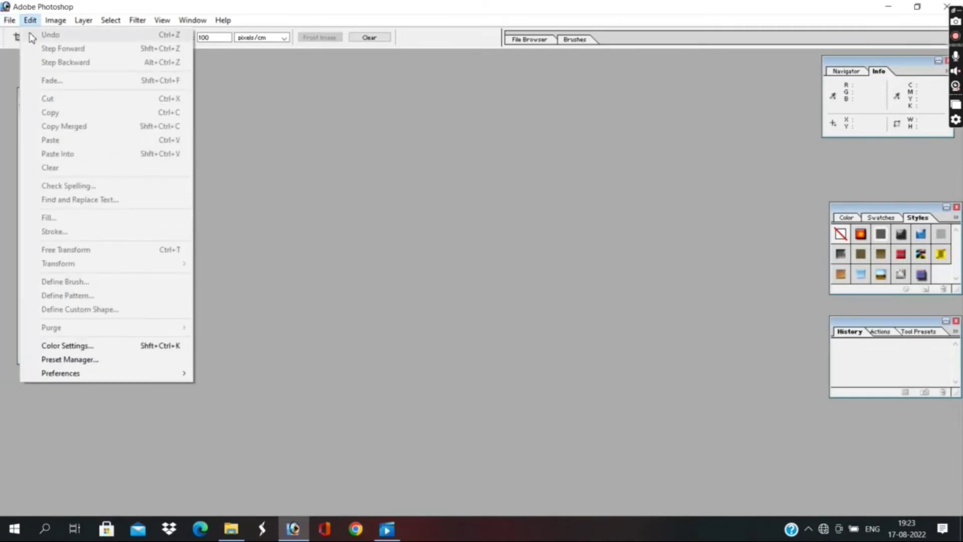
pyautogui.click(31, 48)
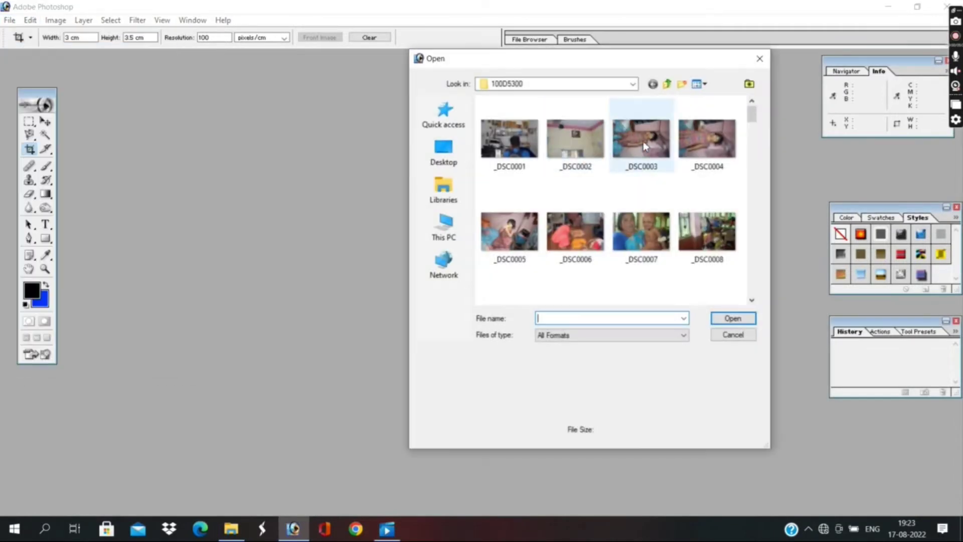
pyautogui.moveTo(752, 113); pyautogui.dragTo(754, 296)
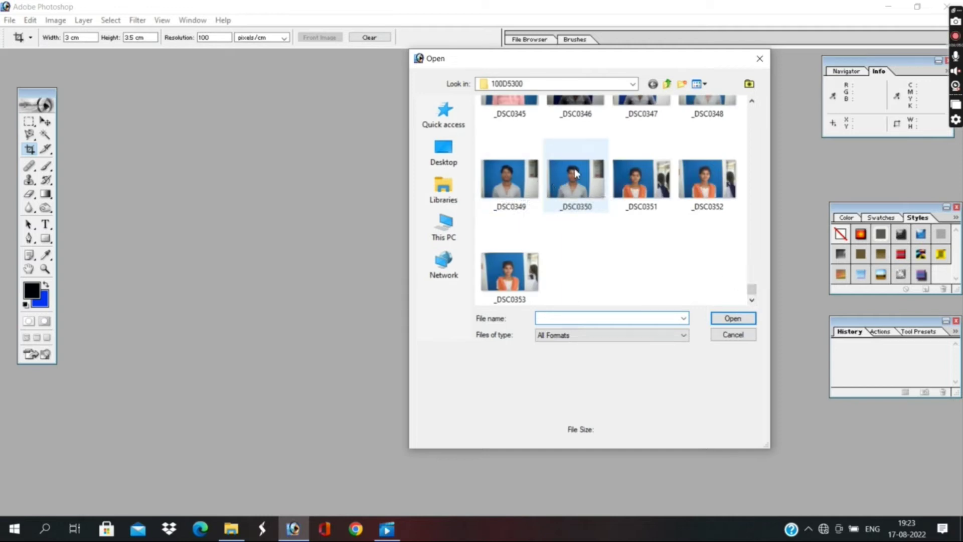
pyautogui.click(576, 174)
pyautogui.click(733, 318)
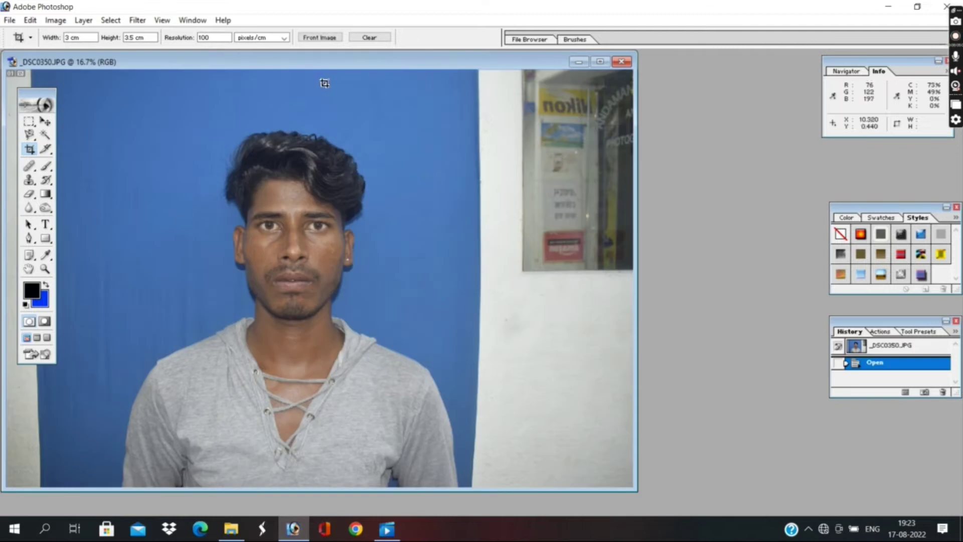
# Move the photo window aside and set the crop to 3 cm × 3.5 cm at 100 pixels/cm.
pyautogui.moveTo(223, 61); pyautogui.dragTo(327, 62)
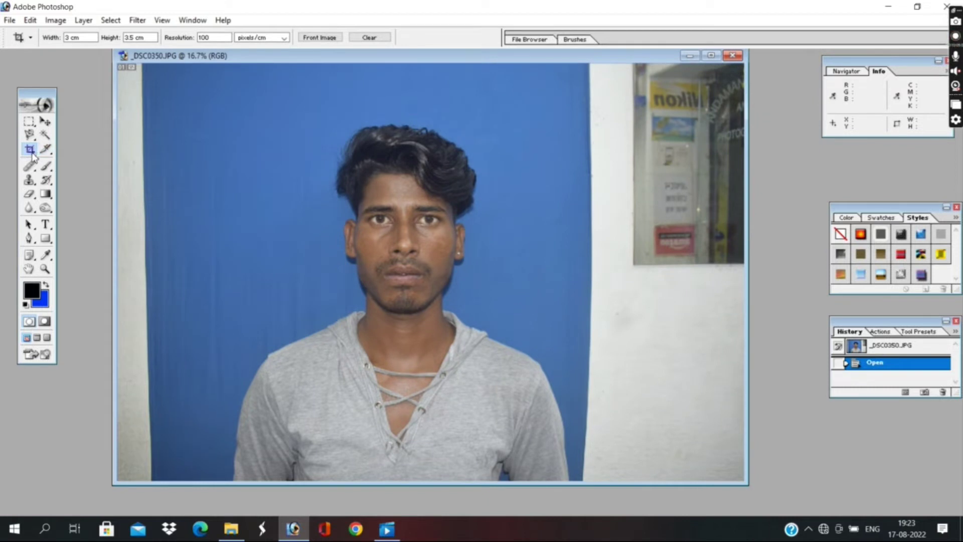
pyautogui.click(84, 37)
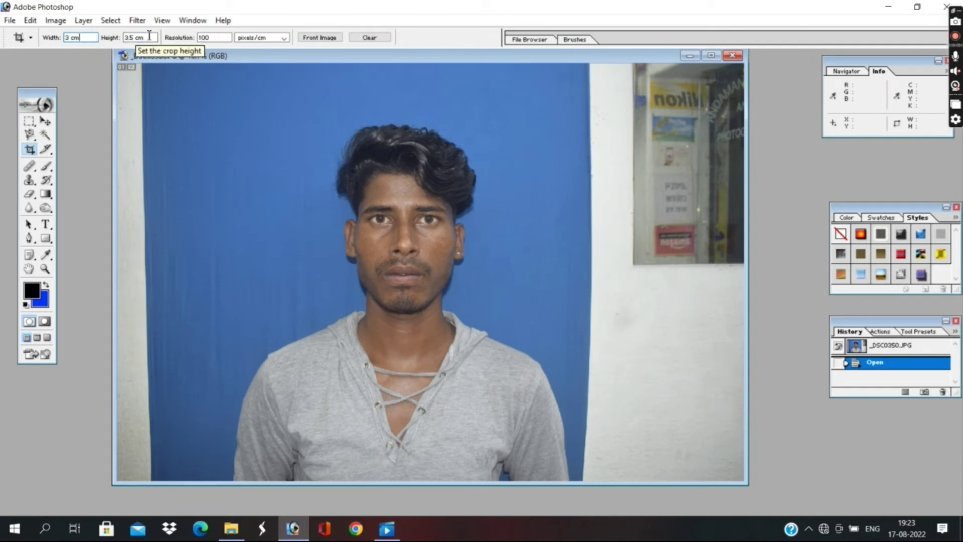
pyautogui.click(149, 37)
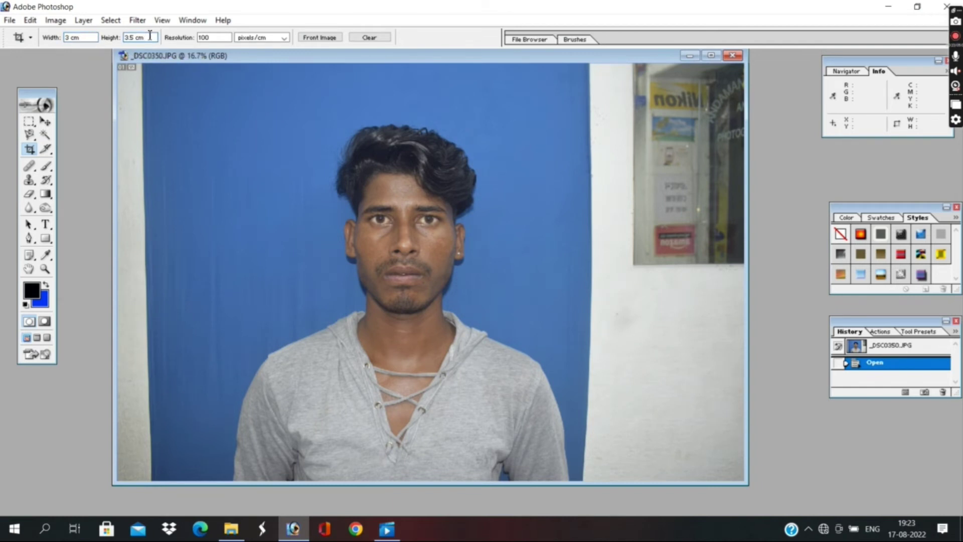
pyautogui.click(211, 38)
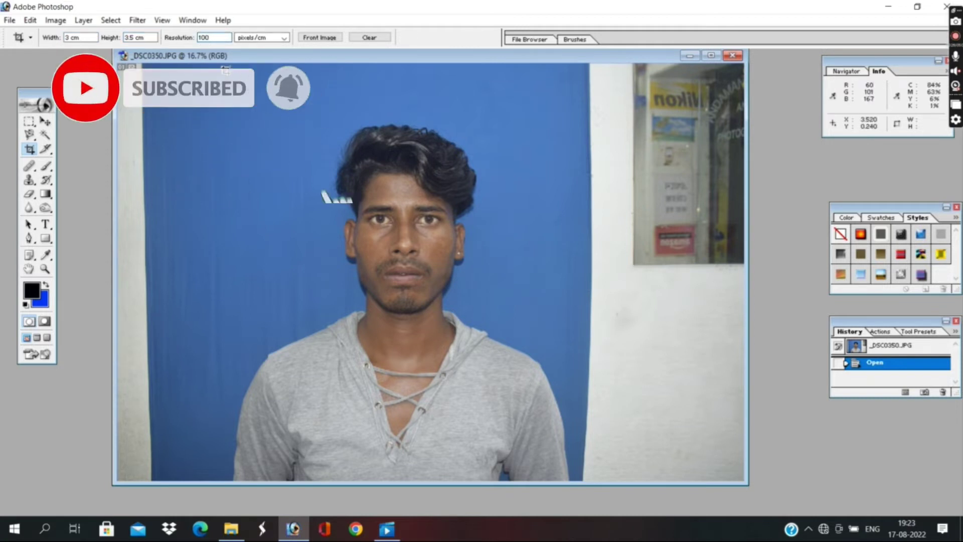
# Crop the photo to the man's head and shoulders, then zoom back in to full size.
pyautogui.moveTo(225, 69); pyautogui.dragTo(603, 538)
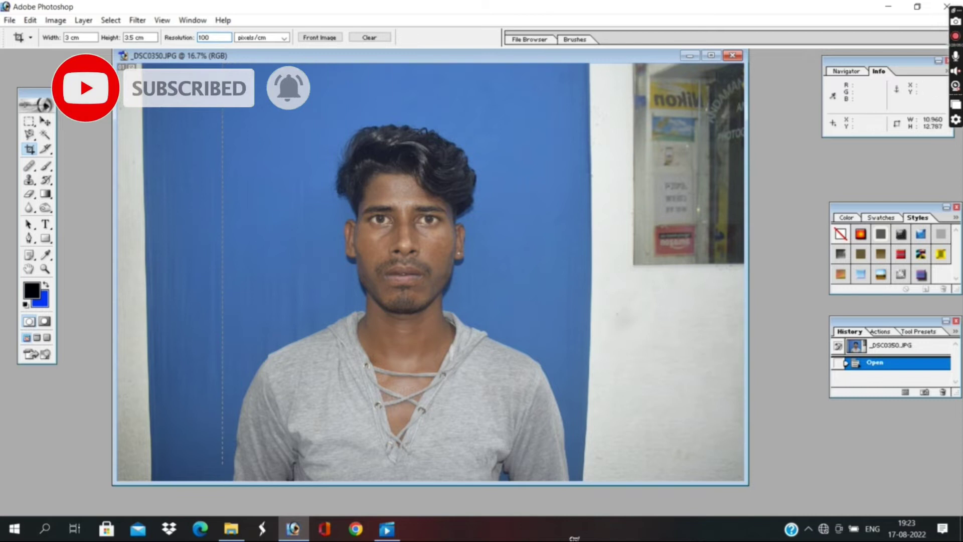
pyautogui.moveTo(222, 64); pyautogui.dragTo(580, 480)
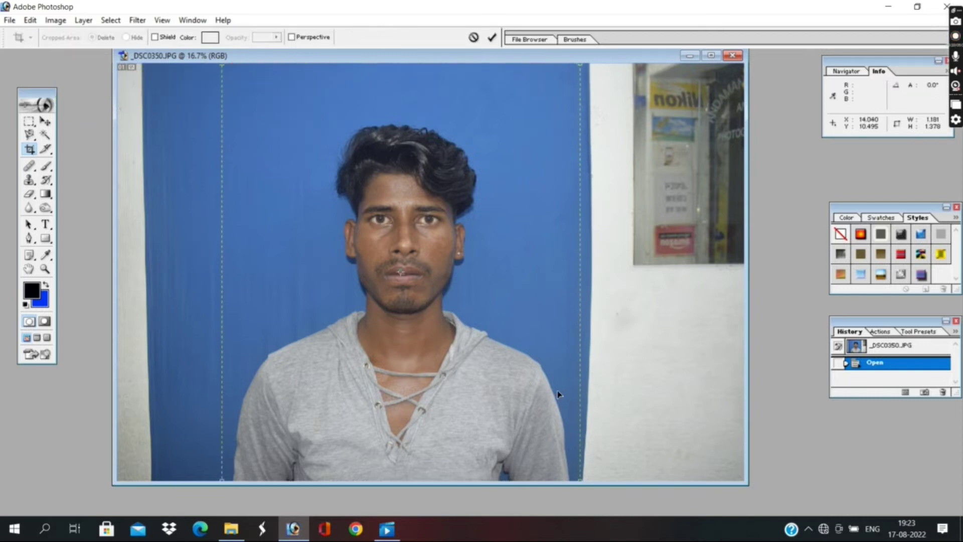
pyautogui.hotkey('ctrl', '-')
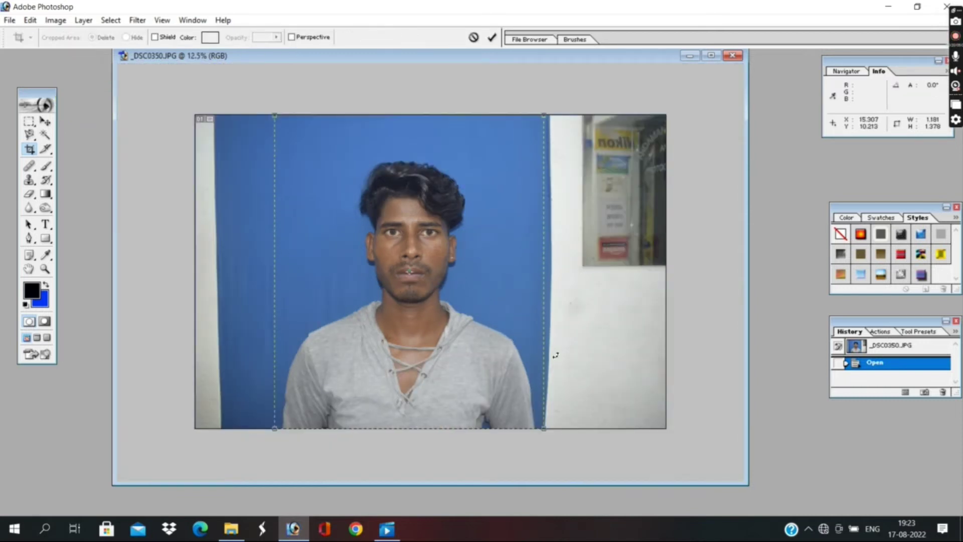
pyautogui.moveTo(552, 119); pyautogui.dragTo(538, 134)
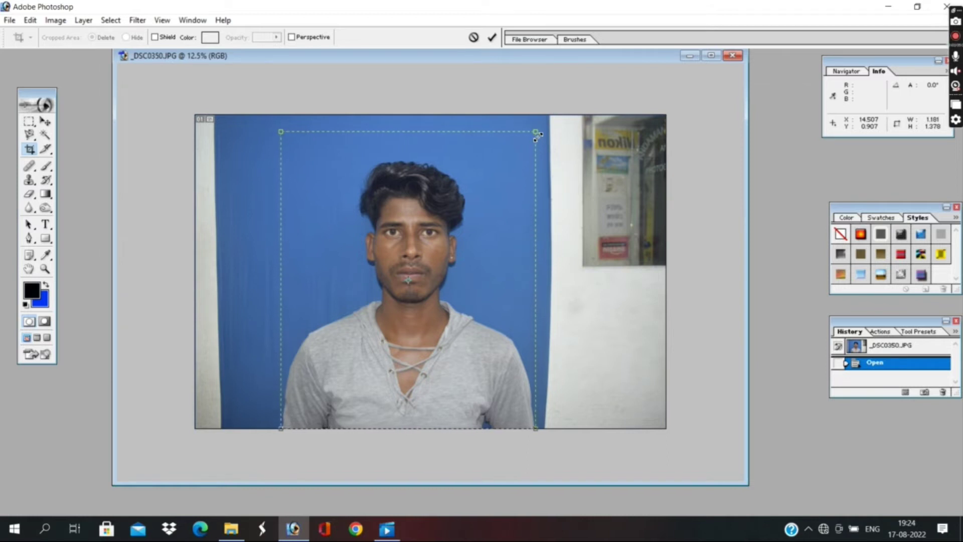
pyautogui.press('Return')
pyautogui.hotkey('ctrl', '+')
pyautogui.hotkey('ctrl', '+')
pyautogui.hotkey('ctrl', '+')
pyautogui.hotkey('ctrl', '+')
pyautogui.hotkey('ctrl', '+')
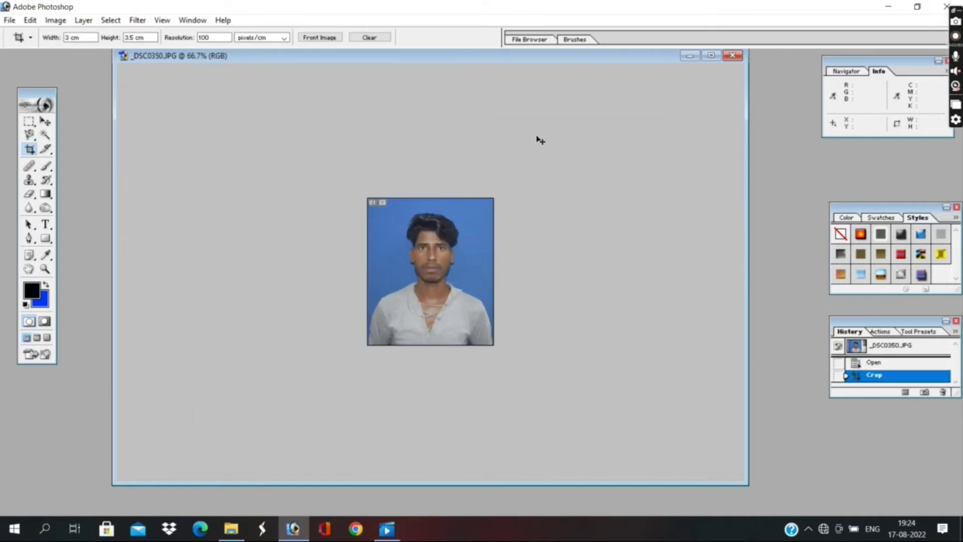
pyautogui.hotkey('ctrl', '+')
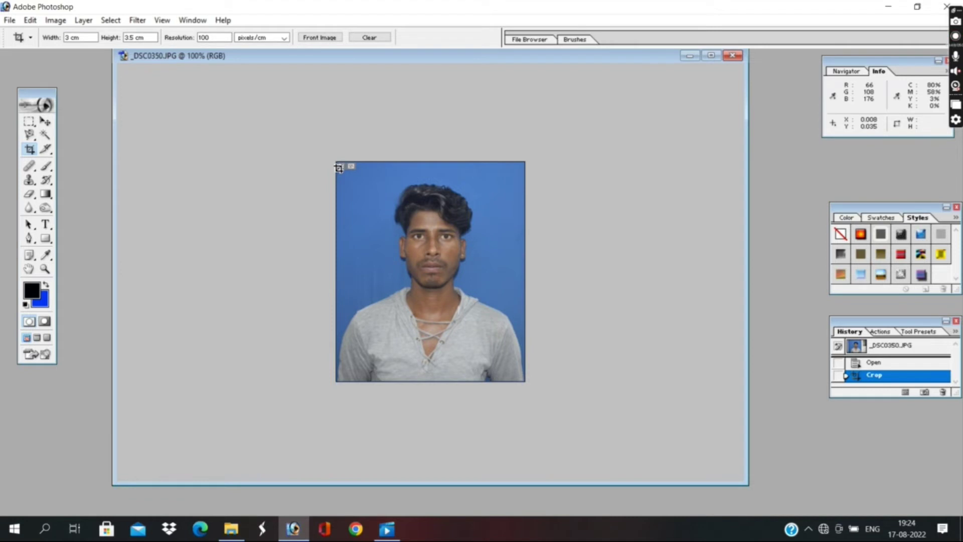
# Crop the portrait again over its whole frame to trim the edges.
pyautogui.moveTo(343, 166); pyautogui.dragTo(546, 525)
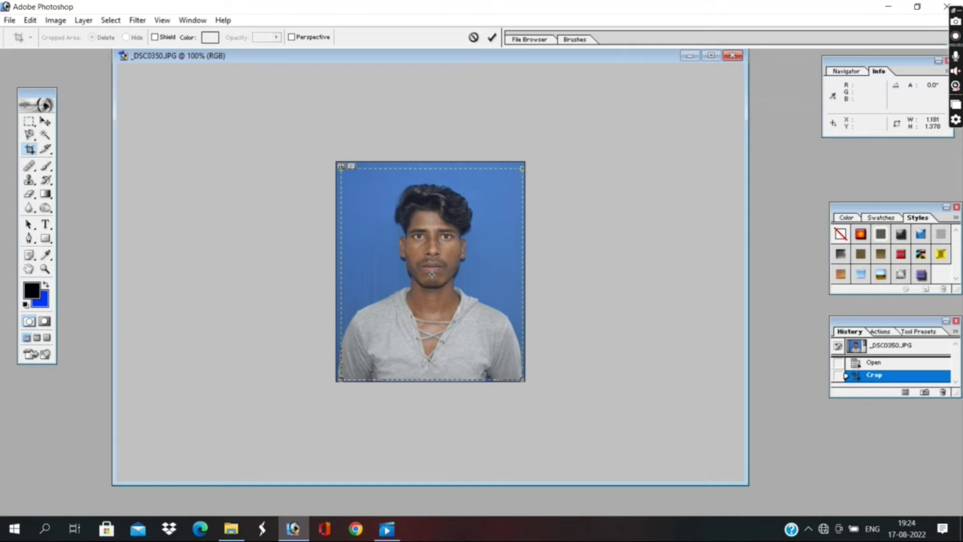
pyautogui.press('Return')
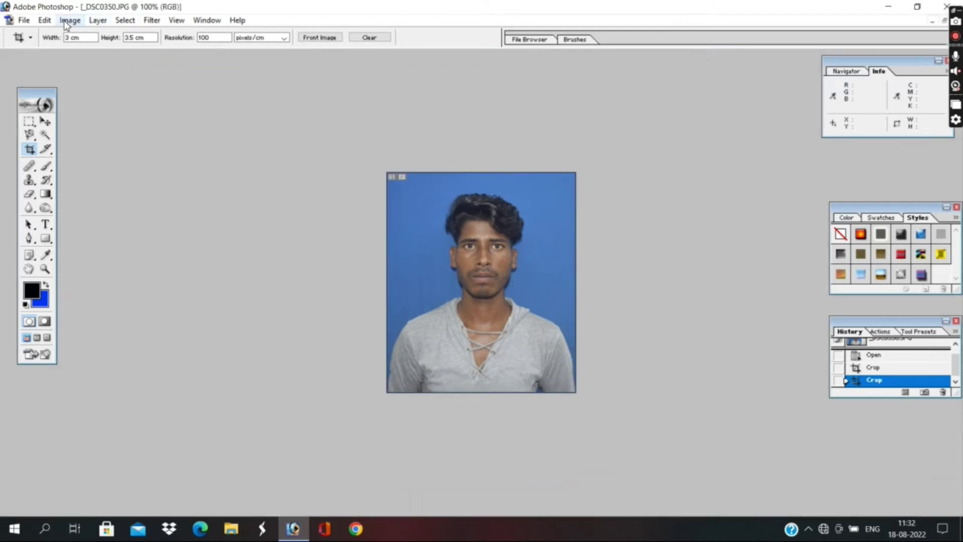
pyautogui.click(66, 22)
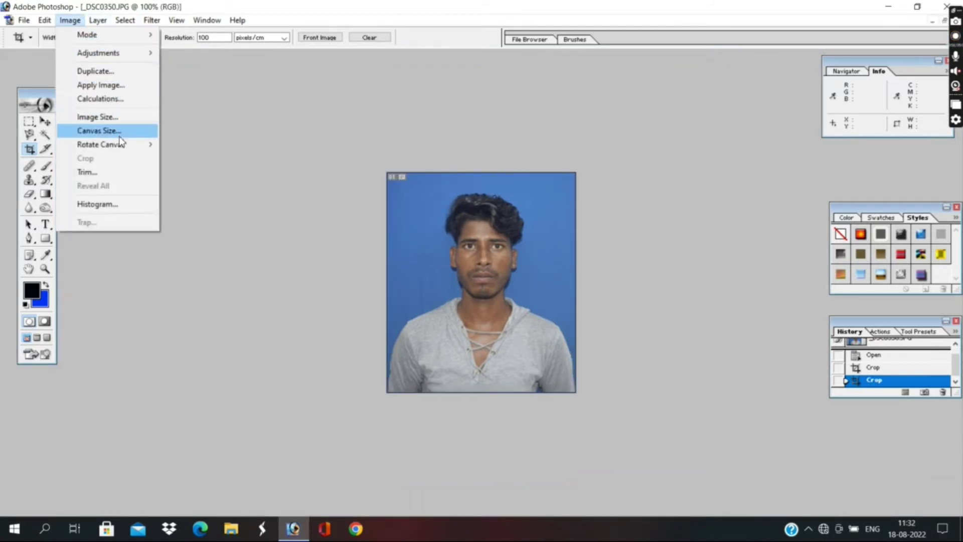
pyautogui.moveTo(98, 53)
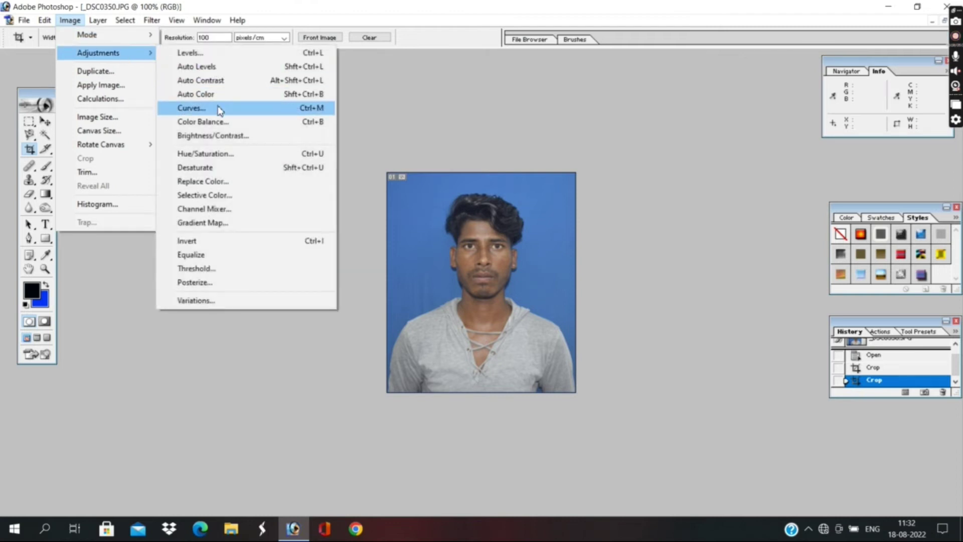
# Brighten the portrait's midtones slightly with a Curves adjustment on the RGB curve.
pyautogui.click(219, 111)
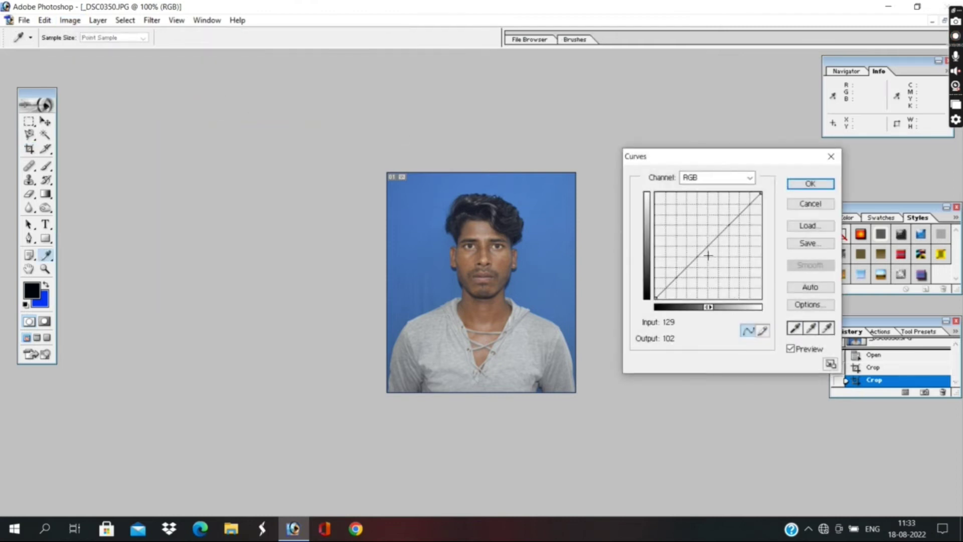
pyautogui.moveTo(707, 251)
pyautogui.mouseDown()
pyautogui.moveTo(707, 259)
pyautogui.moveTo(703, 248)
pyautogui.mouseUp()
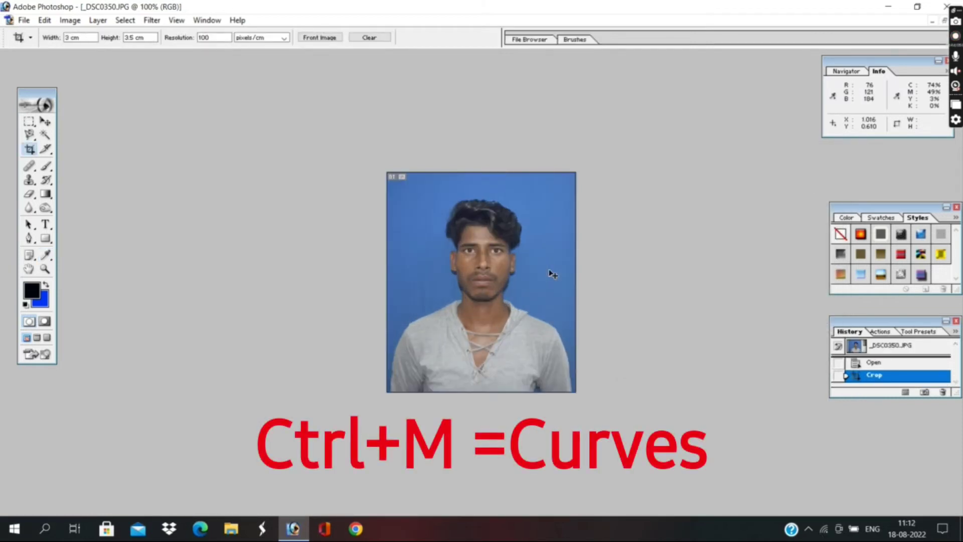
pyautogui.hotkey('ctrl', 'm')
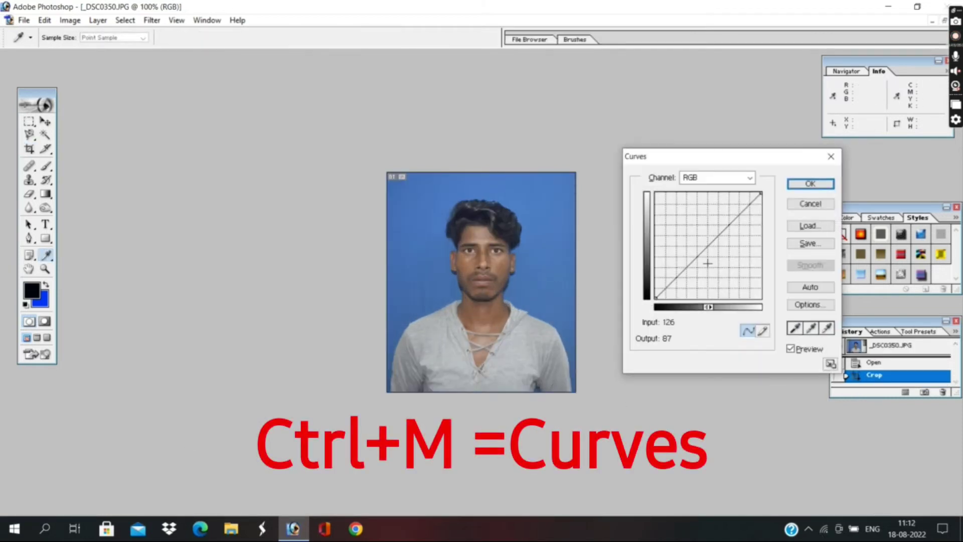
pyautogui.moveTo(705, 251); pyautogui.dragTo(702, 248)
pyautogui.click(799, 186)
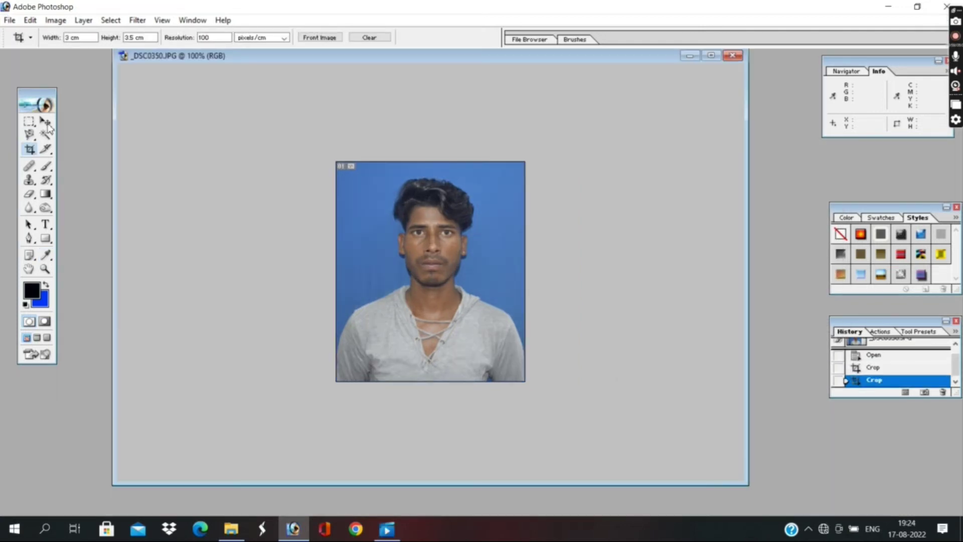
pyautogui.click(45, 122)
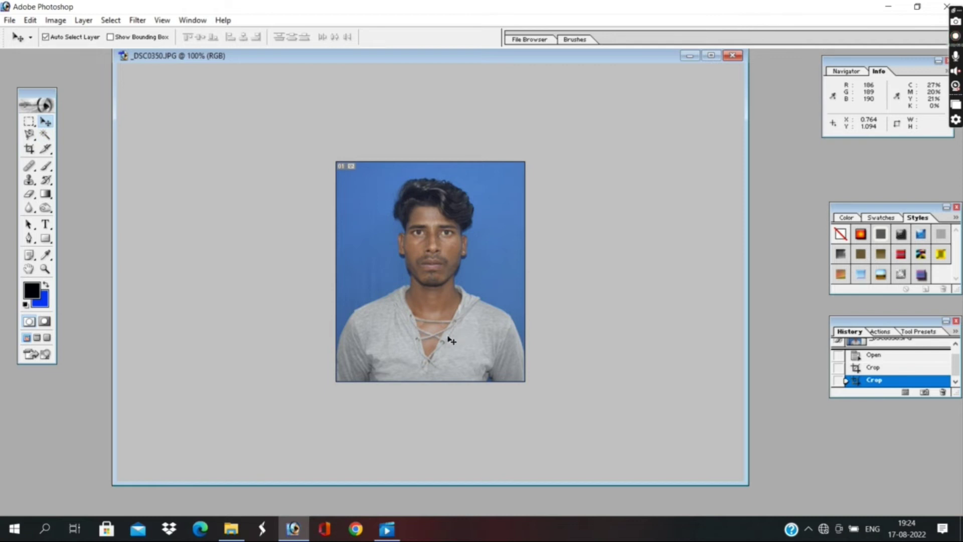
# Create a blank white A4 document at 300 pixels/inch and place it beside the portrait.
pyautogui.click(10, 20)
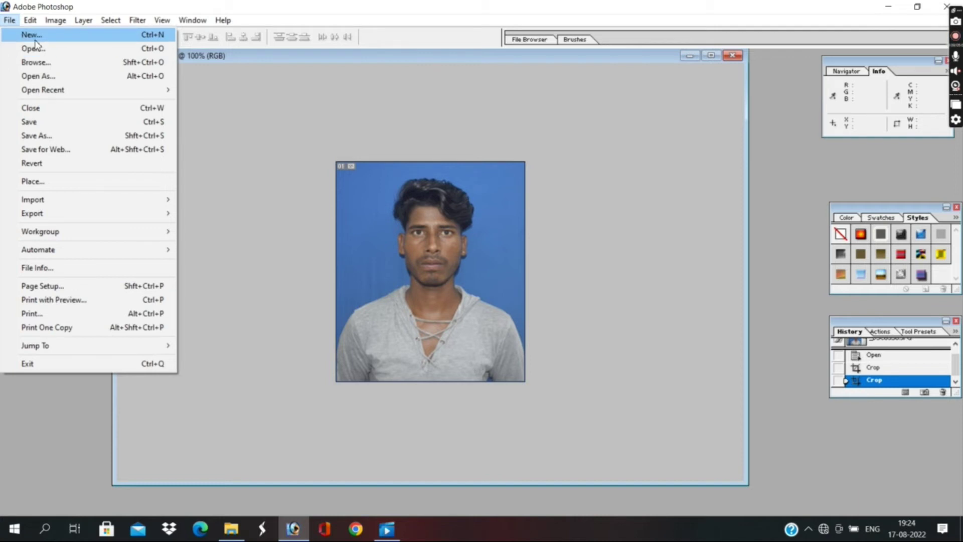
pyautogui.click(44, 35)
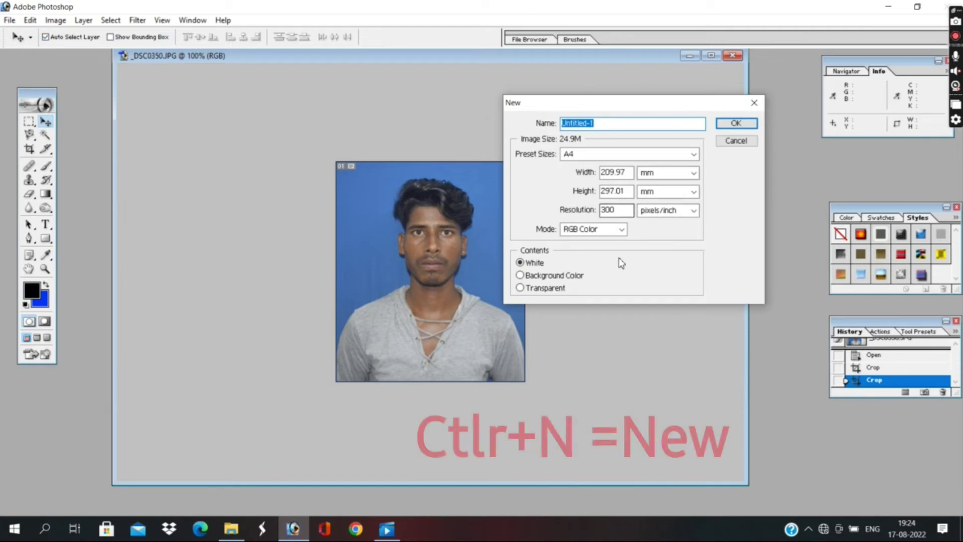
pyautogui.click(736, 123)
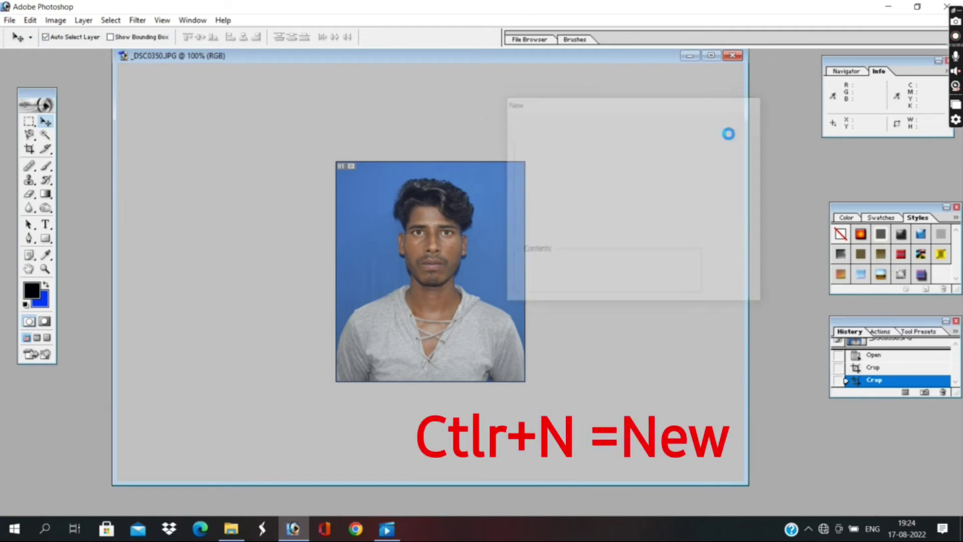
pyautogui.moveTo(161, 75); pyautogui.dragTo(656, 80)
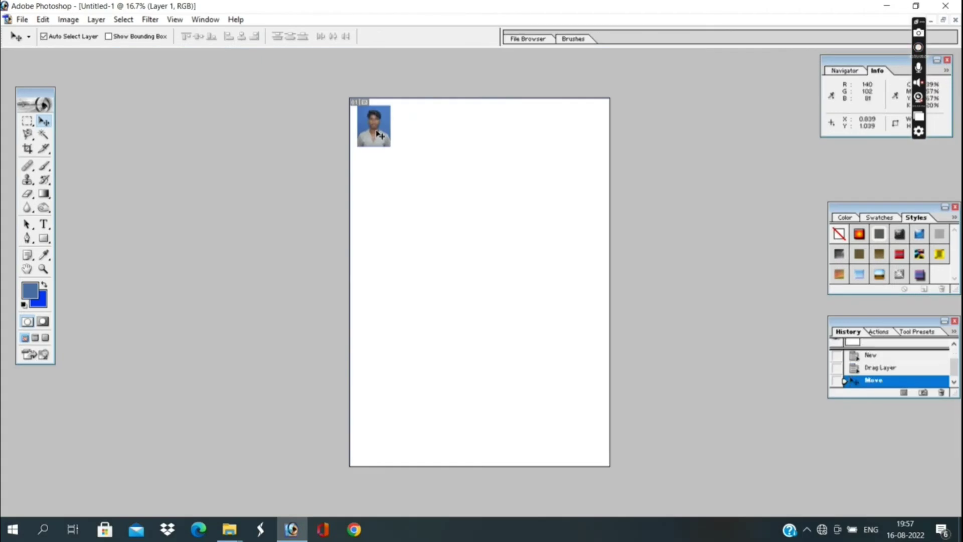
# Duplicate the portrait across the A4 page into an evenly spaced row of six copies.
pyautogui.hotkey('ctrl', '+')
pyautogui.hotkey('ctrl', '+')
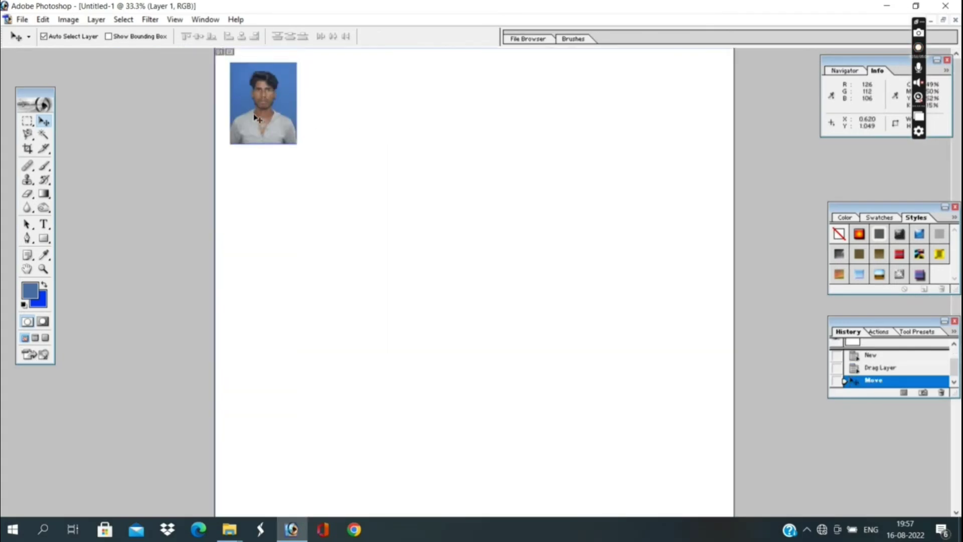
pyautogui.moveTo(254, 117); pyautogui.dragTo(504, 119)
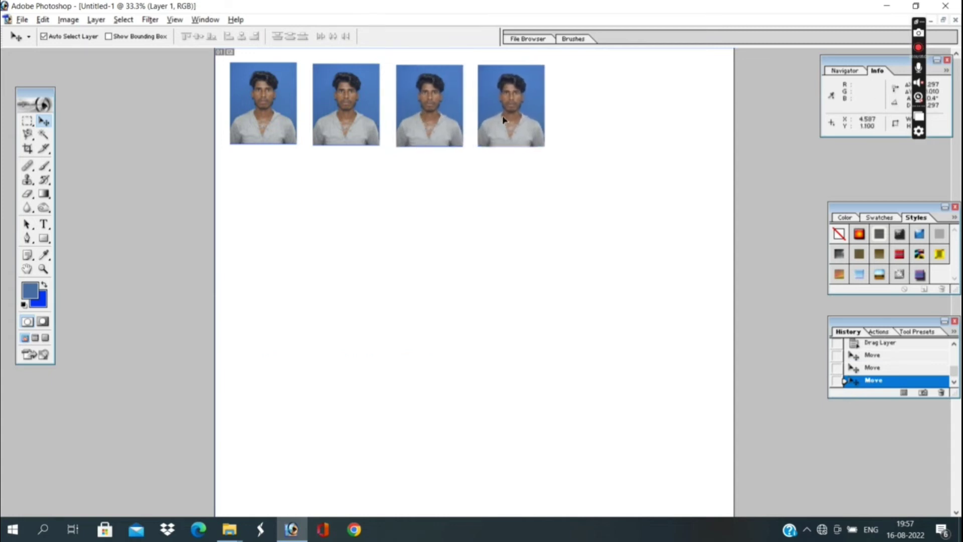
pyautogui.moveTo(504, 119); pyautogui.dragTo(678, 123)
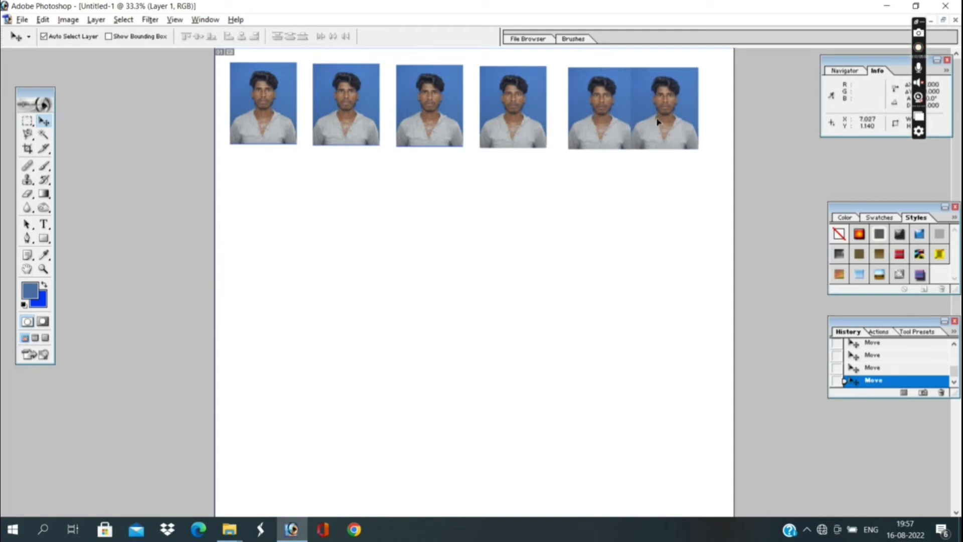
pyautogui.press('Up')
pyautogui.press('Up')
pyautogui.press('Up')
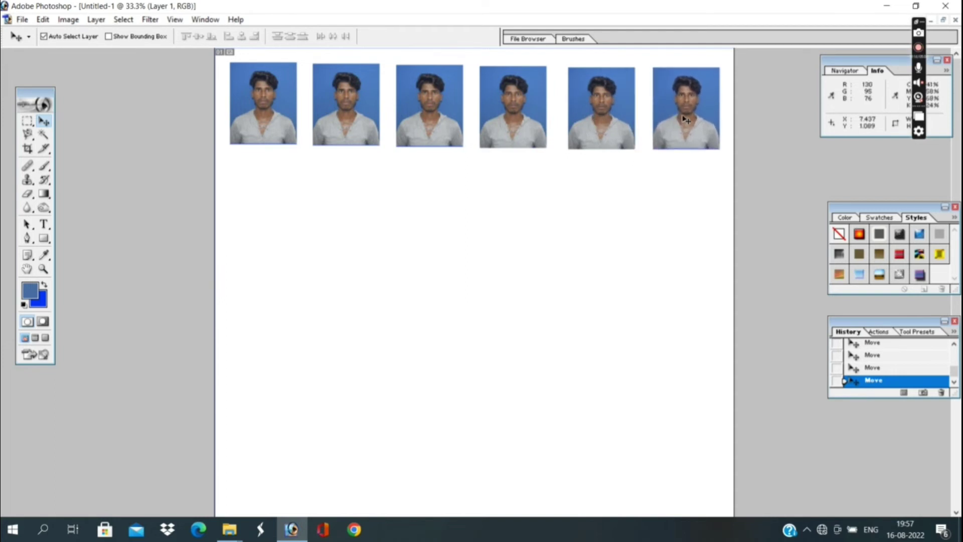
pyautogui.press('Left')
pyautogui.press('Left')
pyautogui.press('Left')
pyautogui.click(634, 108)
pyautogui.press('Left')
pyautogui.press('Left')
pyautogui.press('Left')
pyautogui.press('Left')
pyautogui.press('Left')
pyautogui.press('Left')
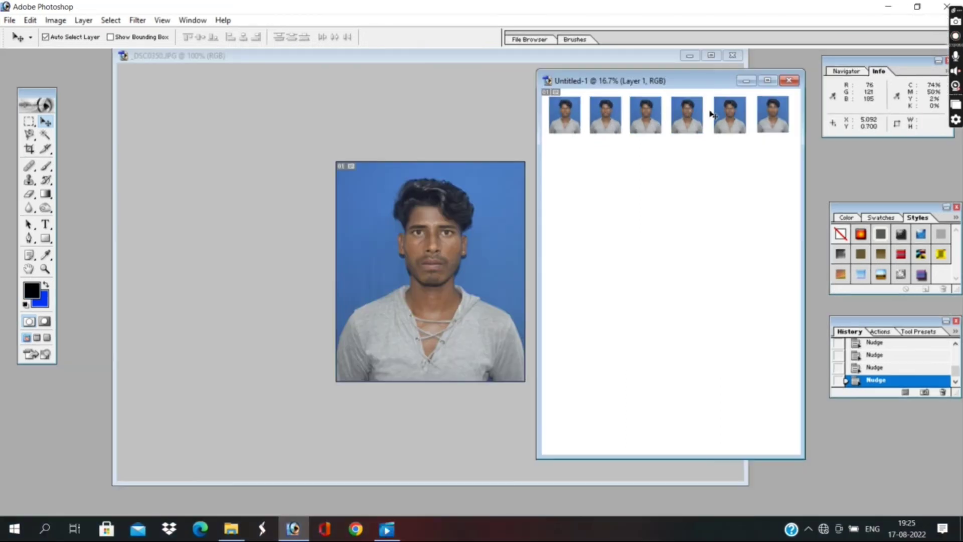
# Outline the sixth portrait copy with a 3 px near-black stroke.
pyautogui.click(767, 120)
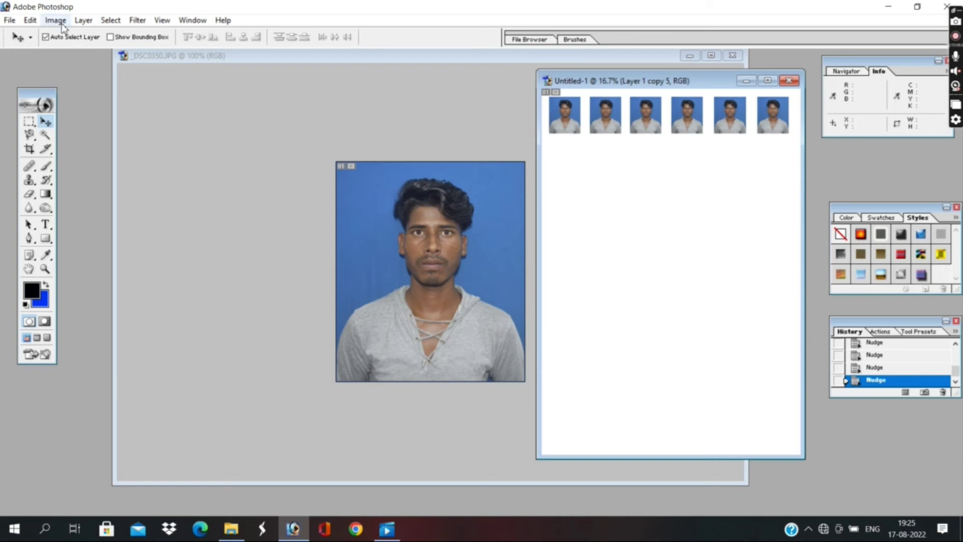
pyautogui.click(36, 25)
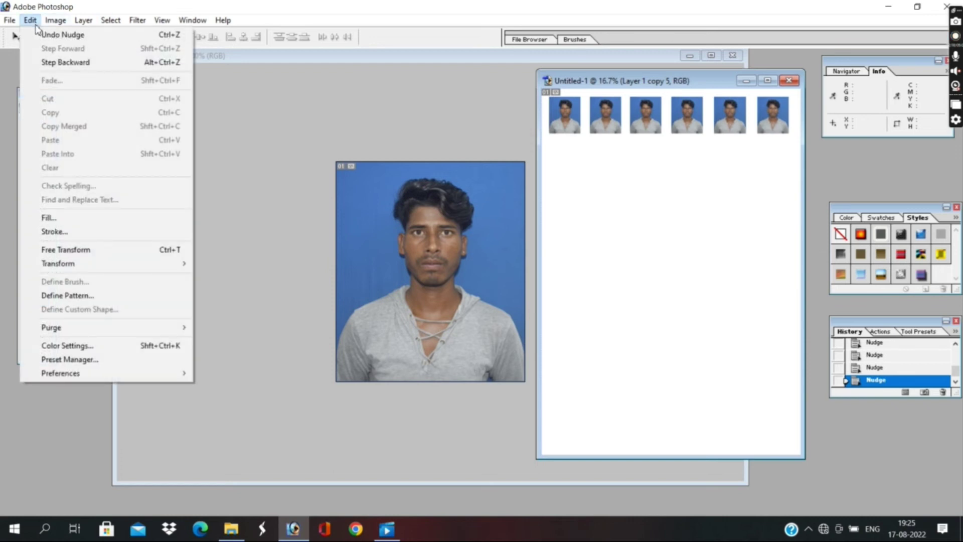
pyautogui.click(64, 232)
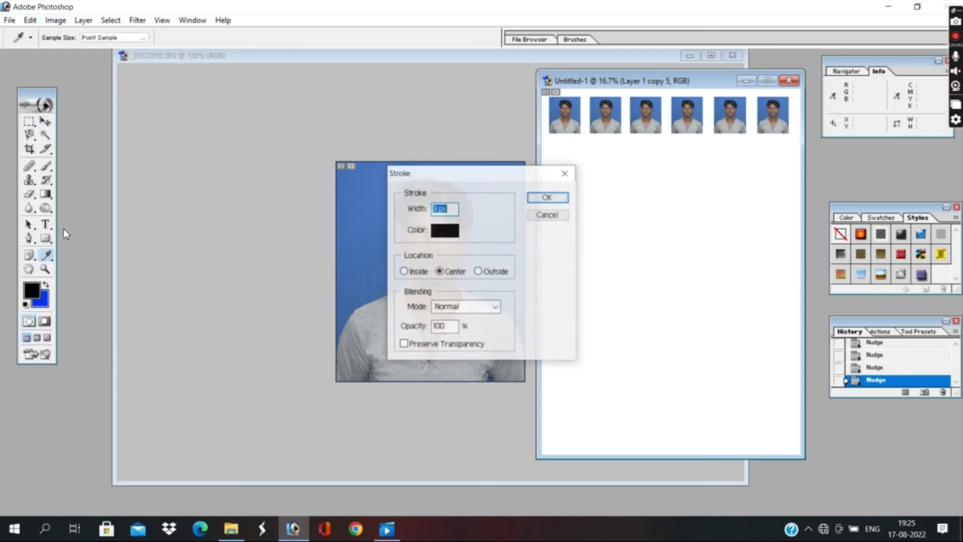
pyautogui.click(453, 236)
pyautogui.click(688, 366)
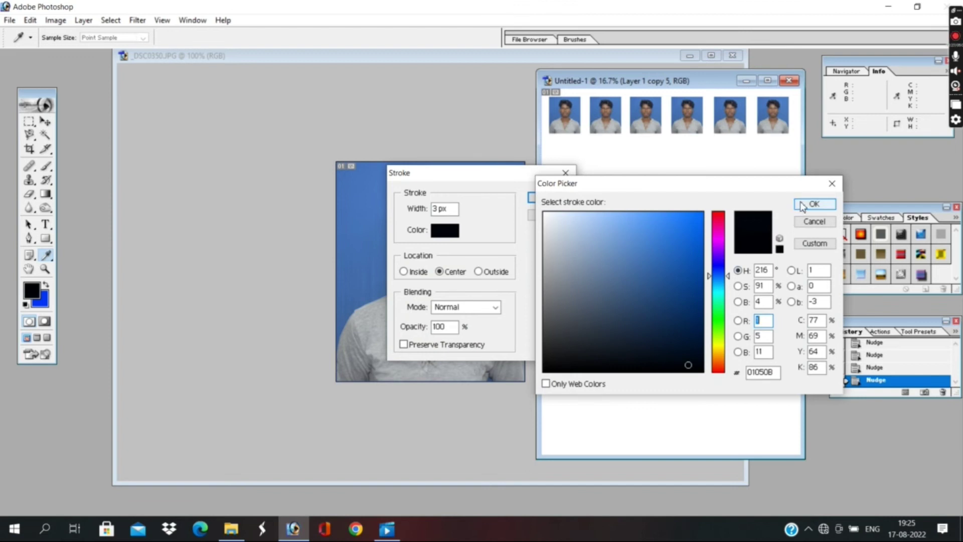
pyautogui.click(801, 205)
pyautogui.click(547, 197)
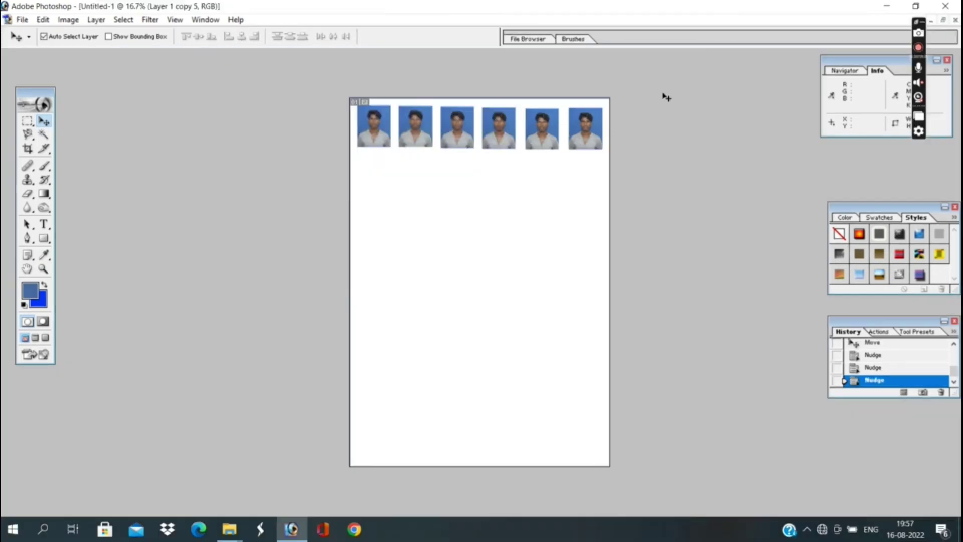
# Start printing the sheet despite the clipping warning, with EPSON L130 as the printer.
pyautogui.hotkey('ctrl', 'p')
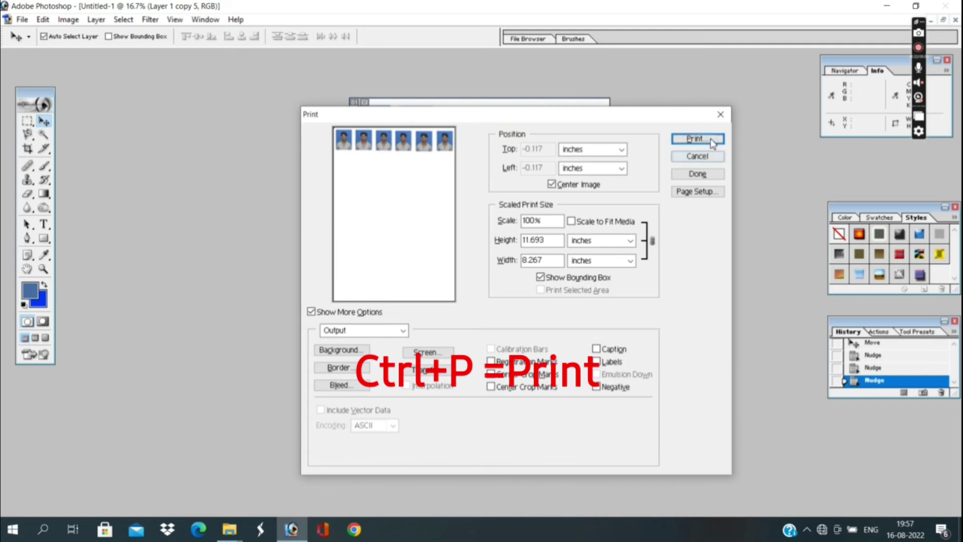
pyautogui.click(700, 139)
pyautogui.click(455, 204)
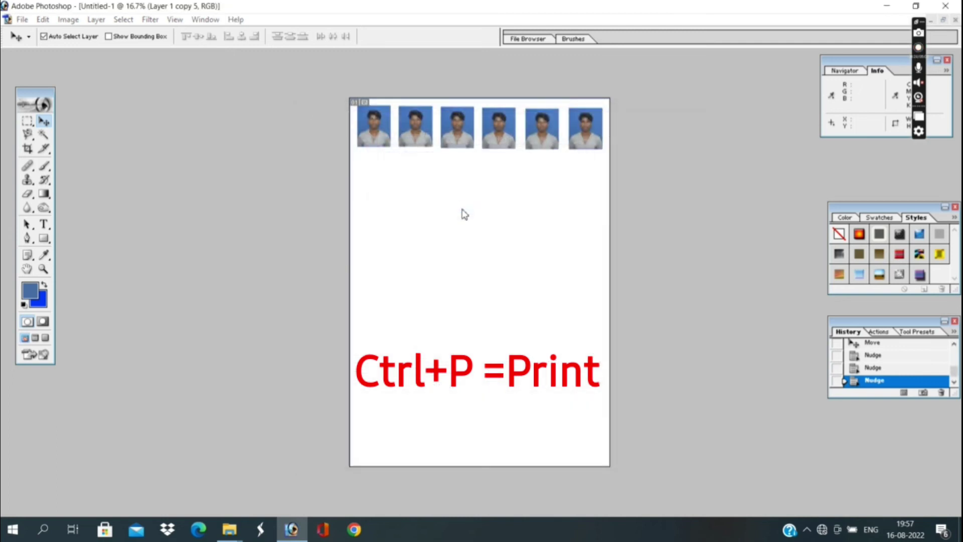
pyautogui.click(487, 92)
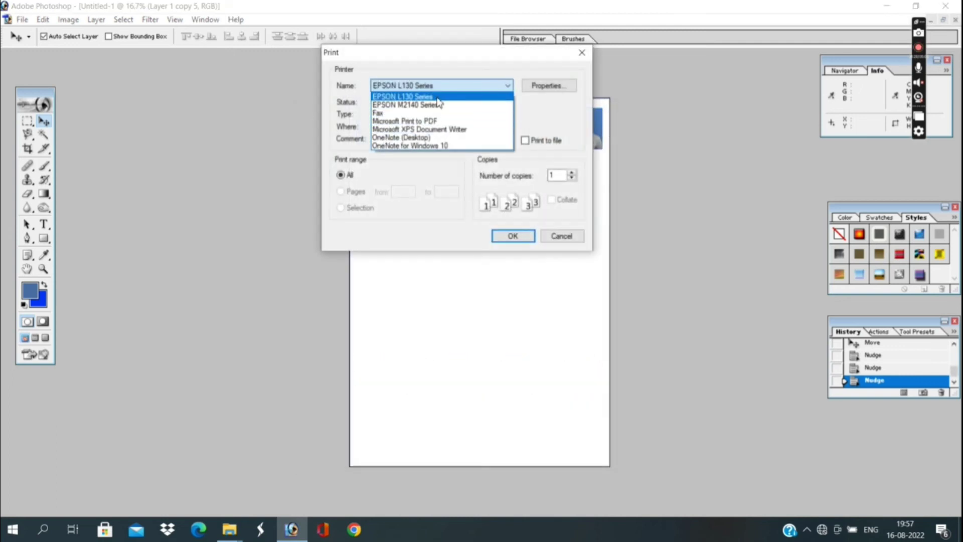
pyautogui.click(441, 94)
pyautogui.click(544, 87)
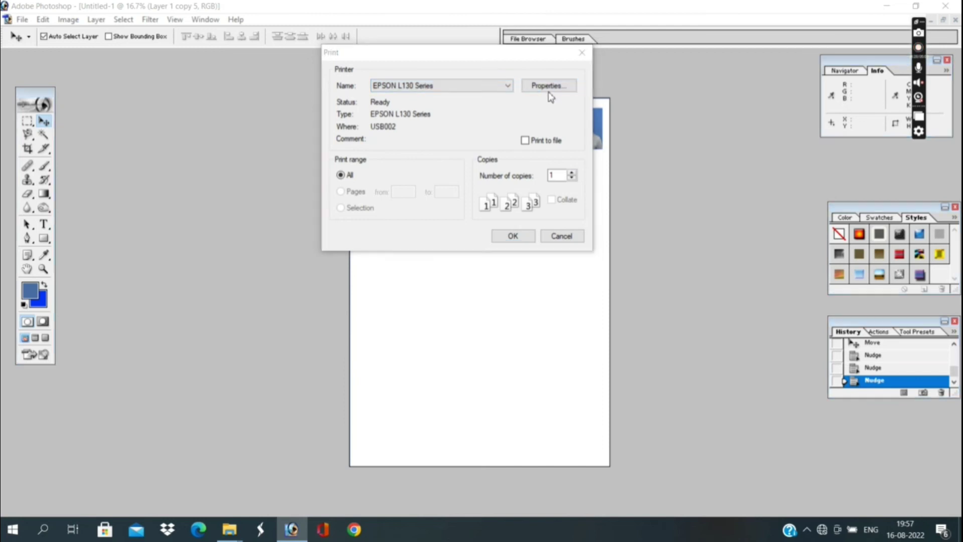
# Set the printer to Epson Premium Glossy paper at High quality.
pyautogui.click(561, 171)
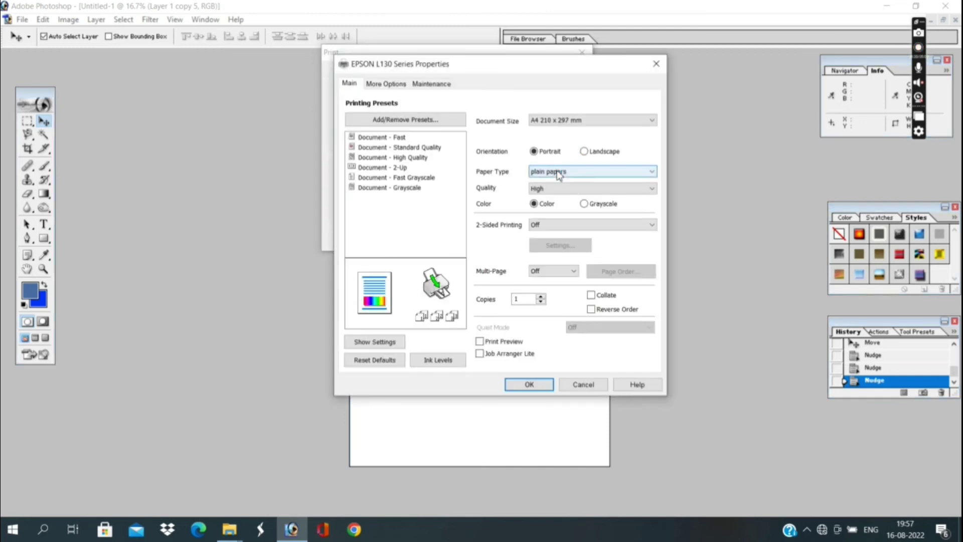
pyautogui.click(561, 203)
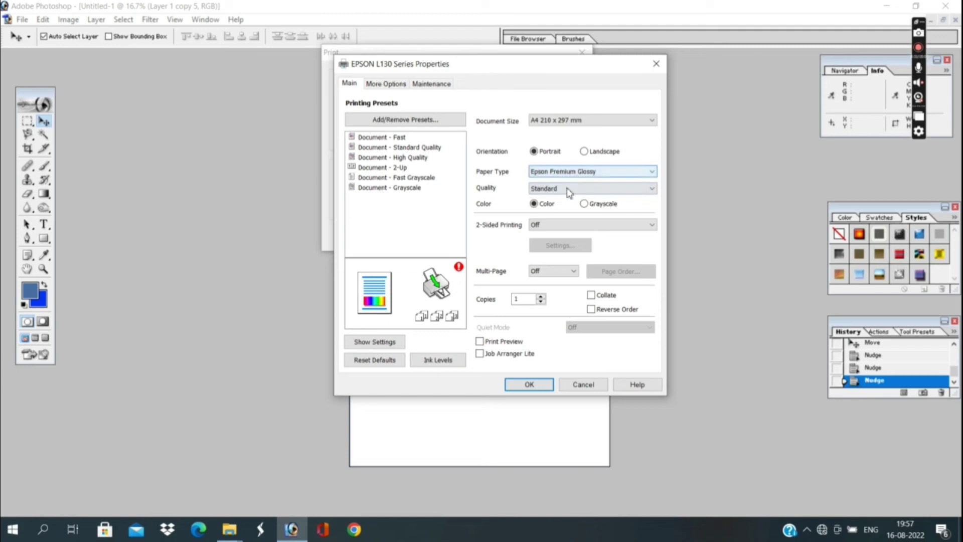
pyautogui.click(572, 188)
pyautogui.click(572, 213)
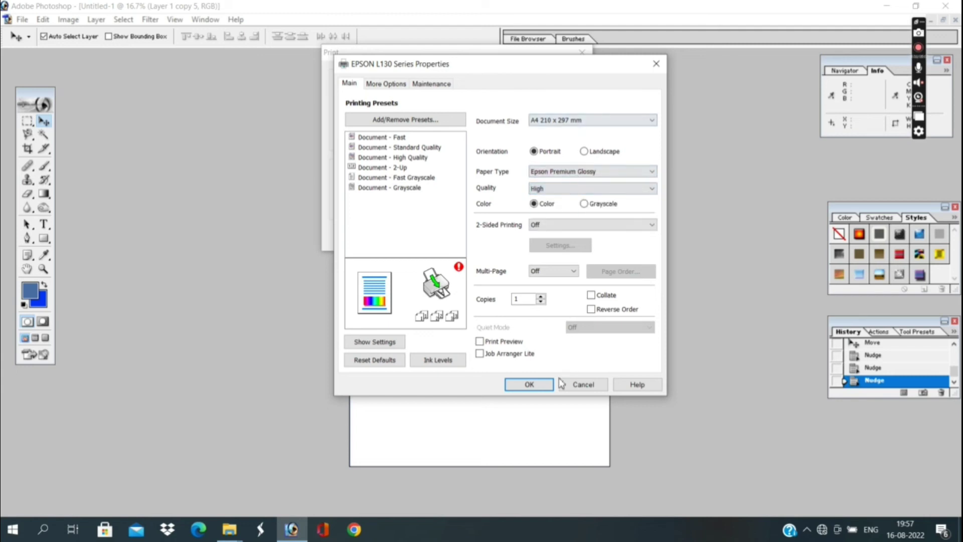
pyautogui.click(529, 384)
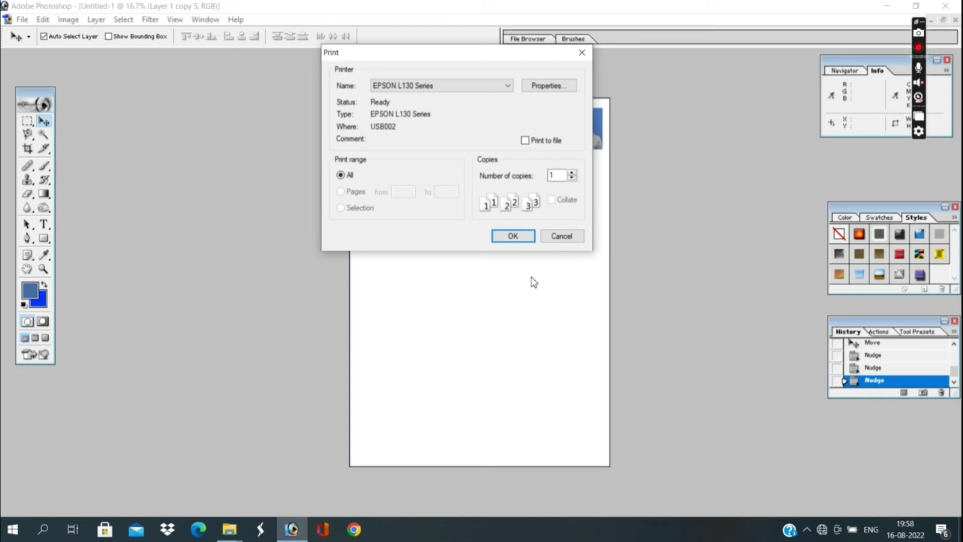
# Confirm the Print dialog to print the six-portrait A4 sheet on the EPSON L130.
pyautogui.press('Return')
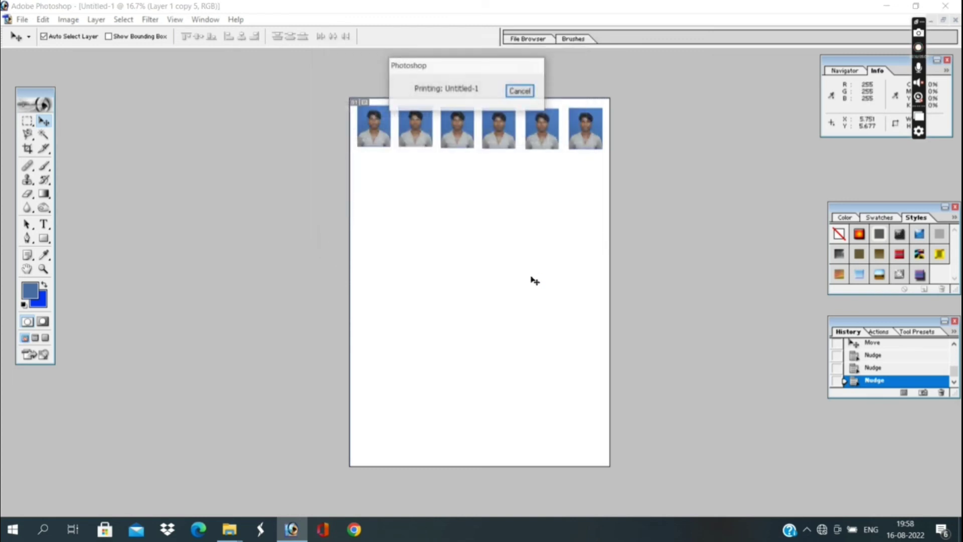